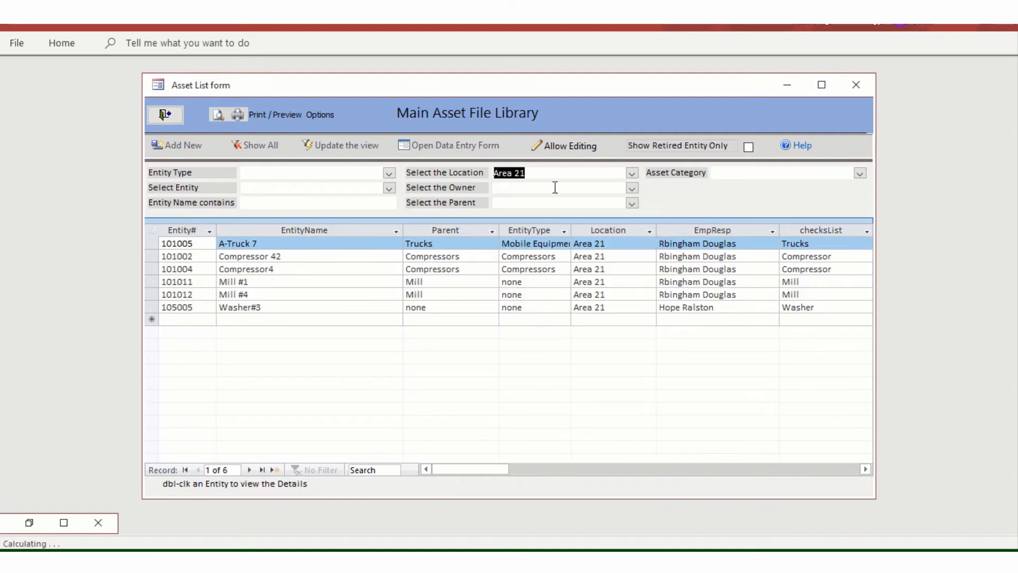
Step: Refresh the asset list, remove the Area 21 Location filter to show all 42 records, and select the Entity Name contains box
{"action": "left_click", "coordinate": [334, 156]}
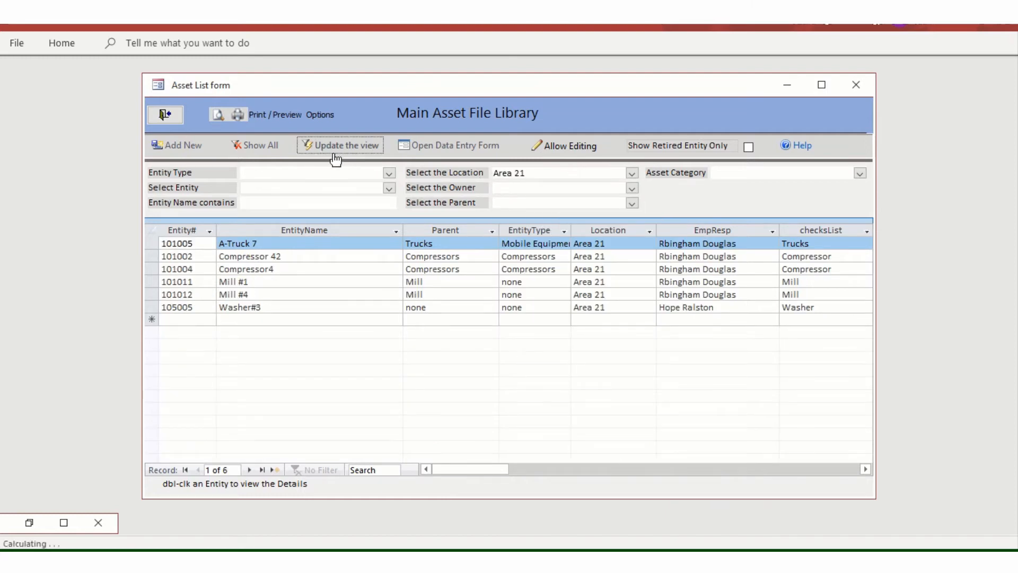
{"action": "left_click", "coordinate": [256, 145]}
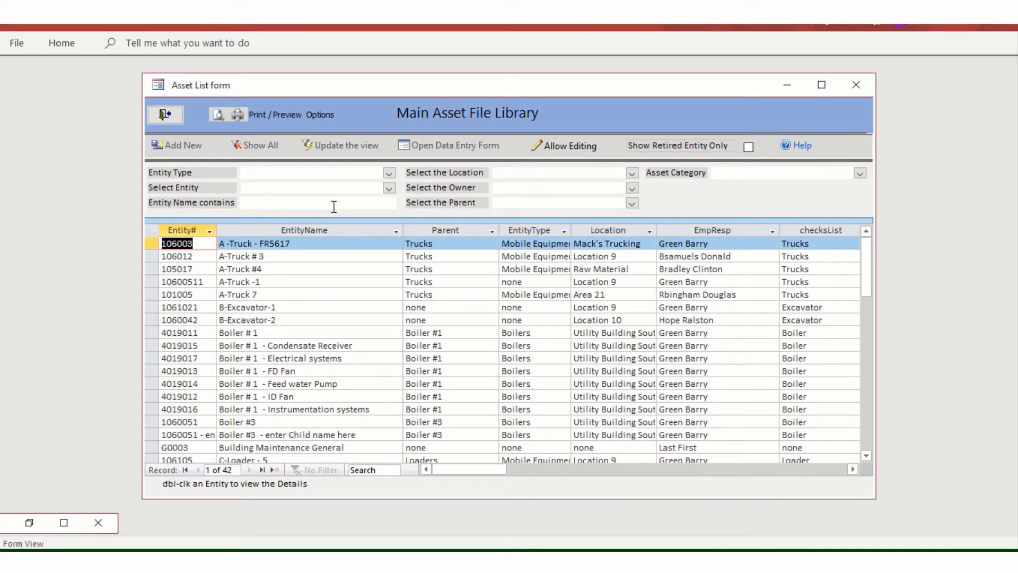
{"action": "left_click", "coordinate": [294, 204]}
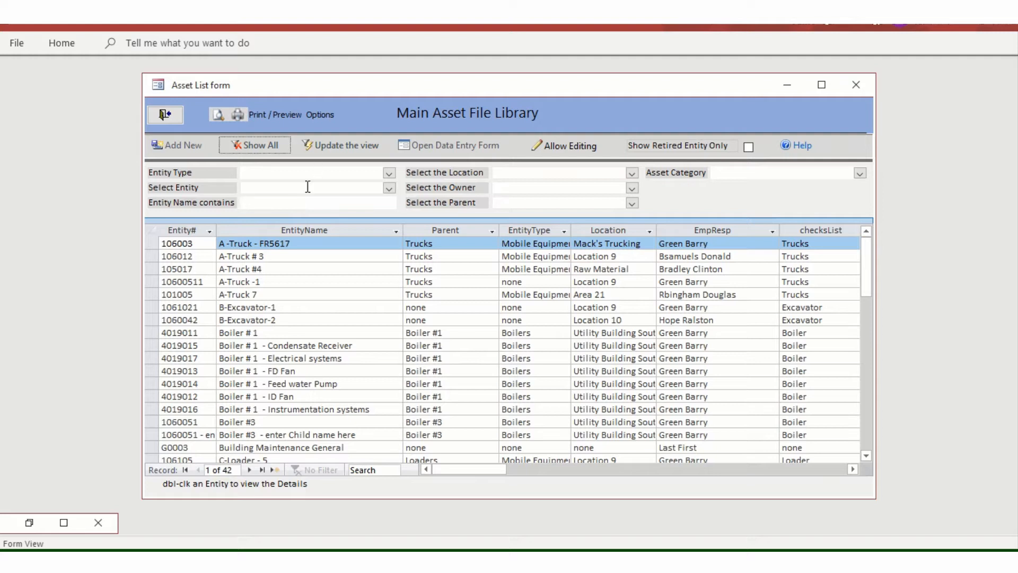
{"action": "left_click", "coordinate": [297, 205]}
Step: Filter Entity Name by 'conv' and open the Conveyor #1 row in the edit form
{"action": "type", "text": "conv"}
{"action": "key", "text": "Return"}
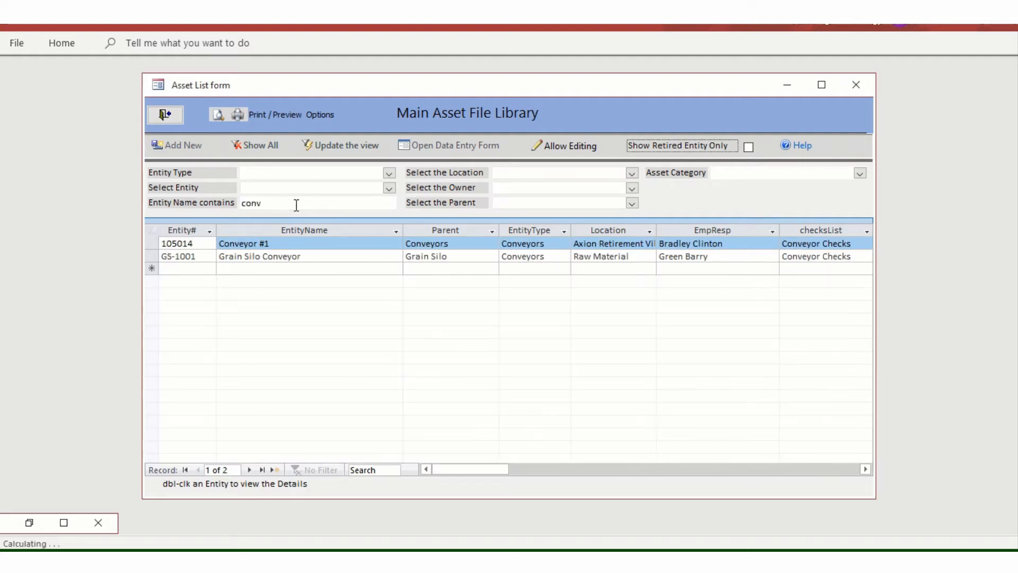
{"action": "double_click", "coordinate": [291, 245]}
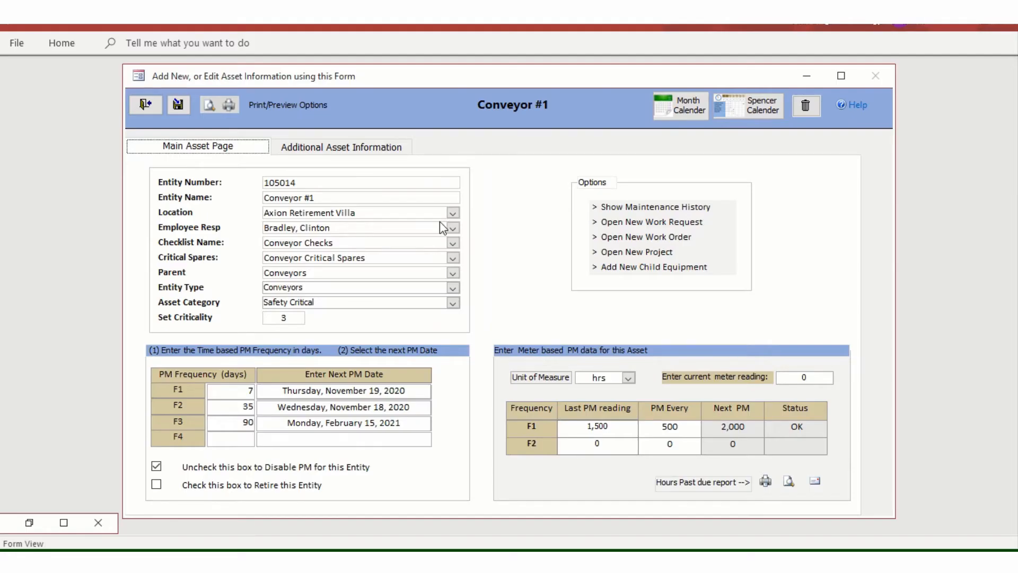
{"action": "left_click", "coordinate": [452, 213]}
{"action": "left_click", "coordinate": [452, 213]}
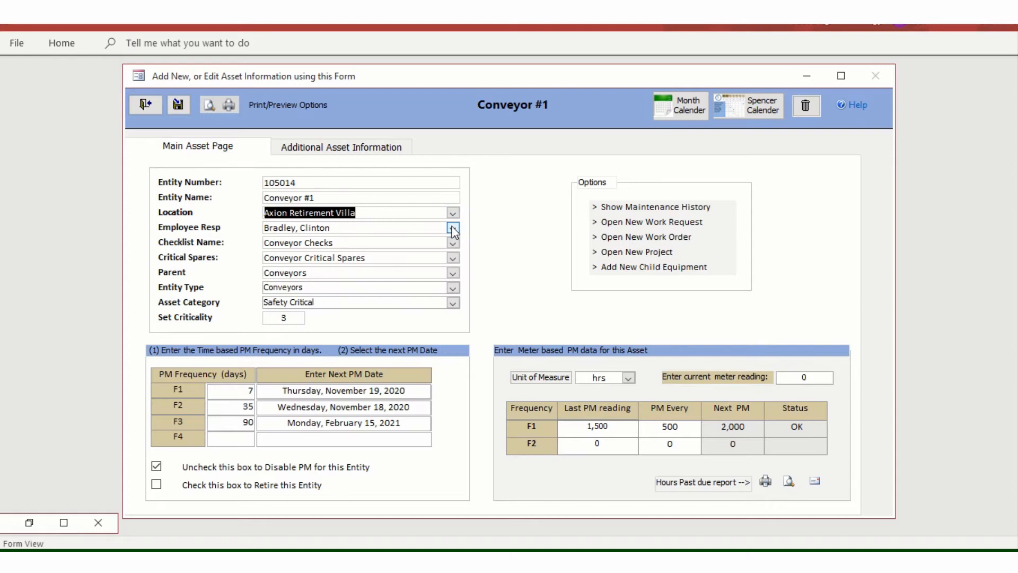
{"action": "left_click", "coordinate": [453, 228]}
{"action": "left_click", "coordinate": [453, 228]}
{"action": "left_click", "coordinate": [453, 243]}
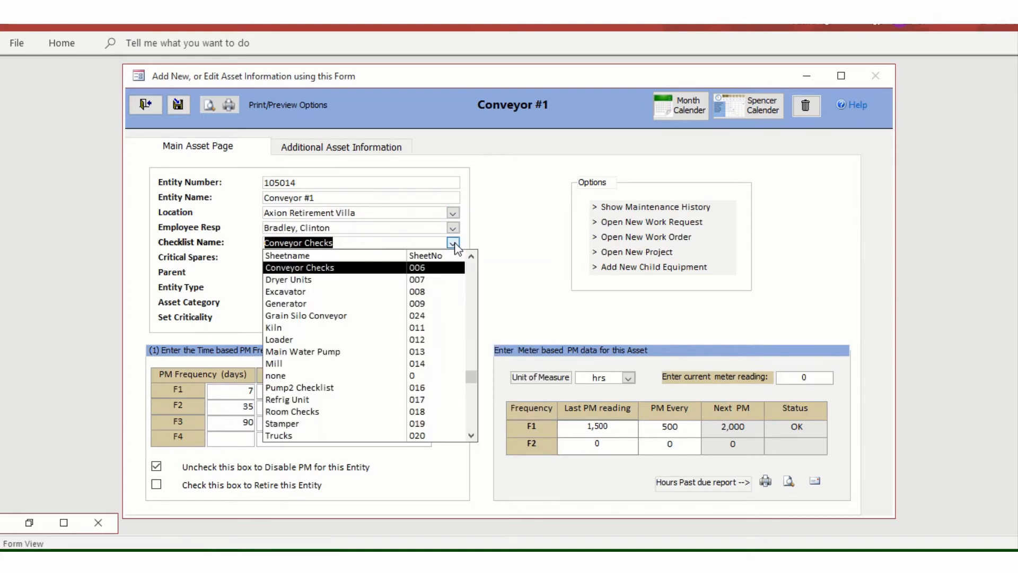
{"action": "left_click", "coordinate": [453, 243]}
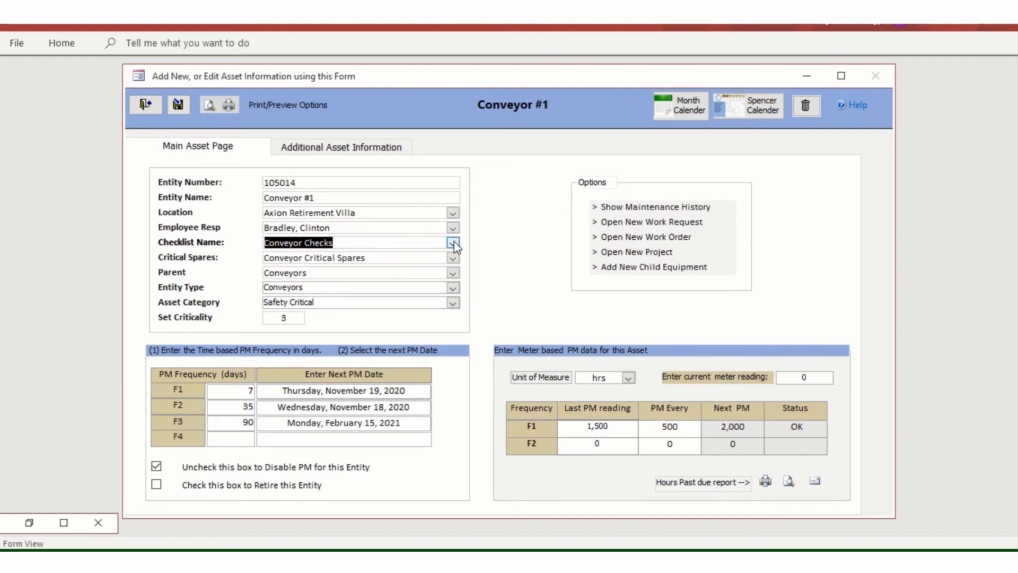
{"action": "left_click", "coordinate": [453, 259]}
{"action": "left_click", "coordinate": [453, 258]}
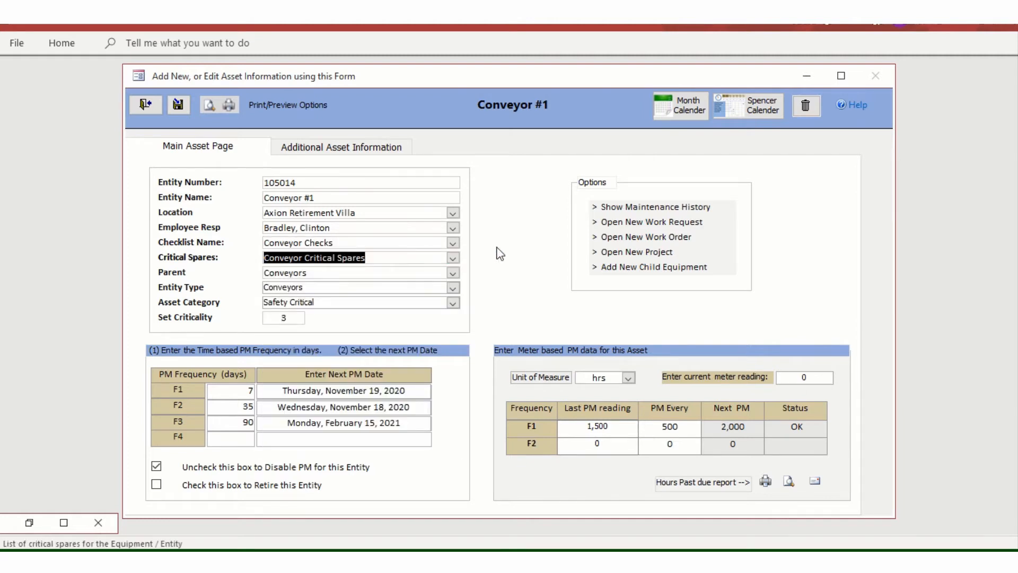
{"action": "double_click", "coordinate": [377, 242]}
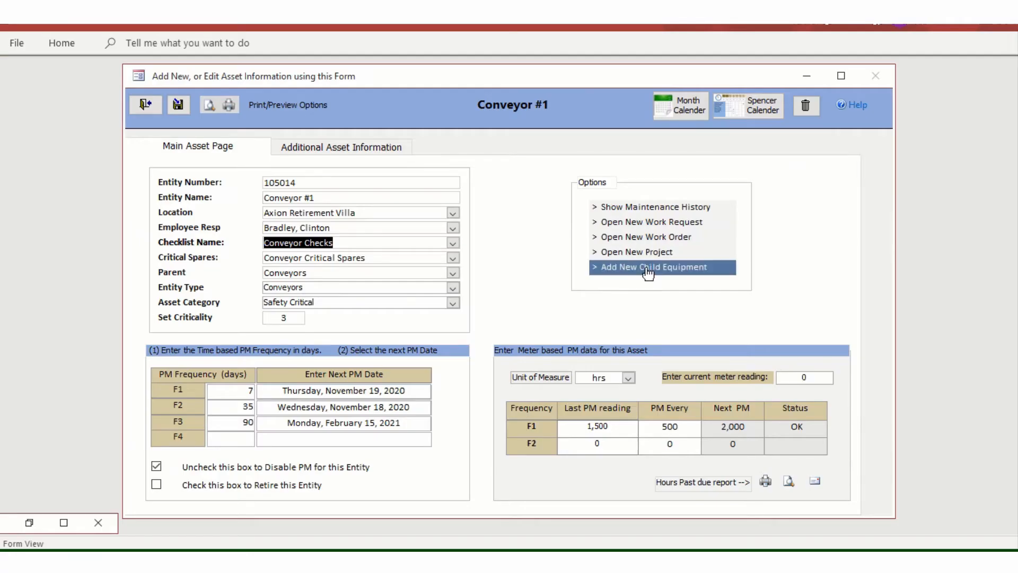
{"action": "left_click", "coordinate": [674, 211]}
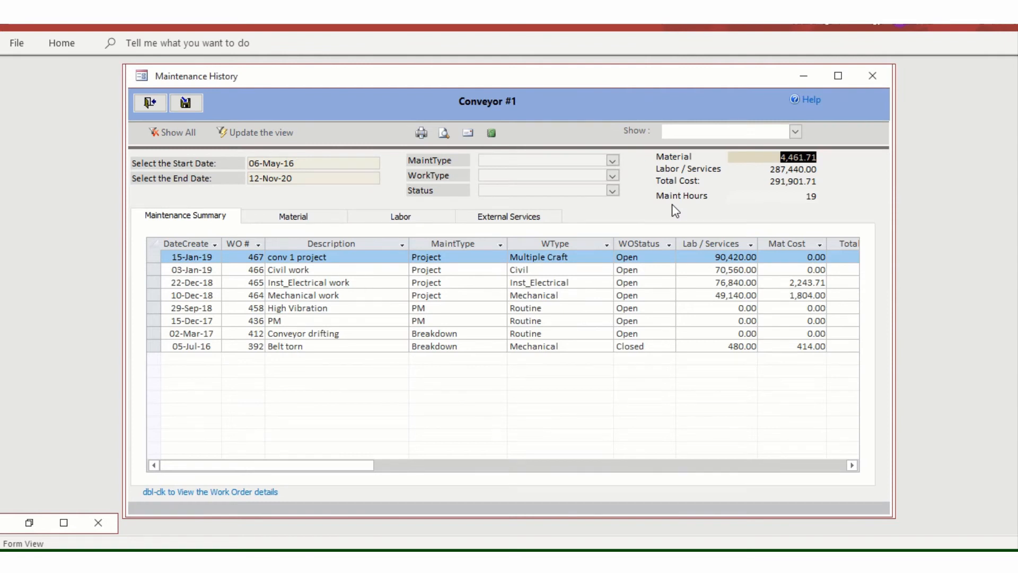
{"action": "left_click", "coordinate": [313, 223]}
{"action": "left_click", "coordinate": [393, 221]}
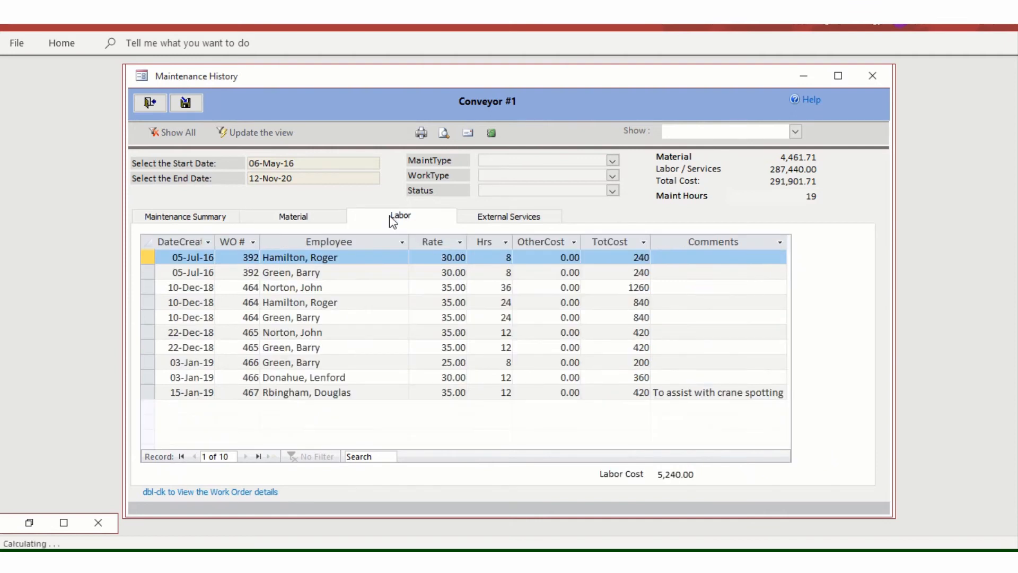
{"action": "left_click", "coordinate": [510, 222]}
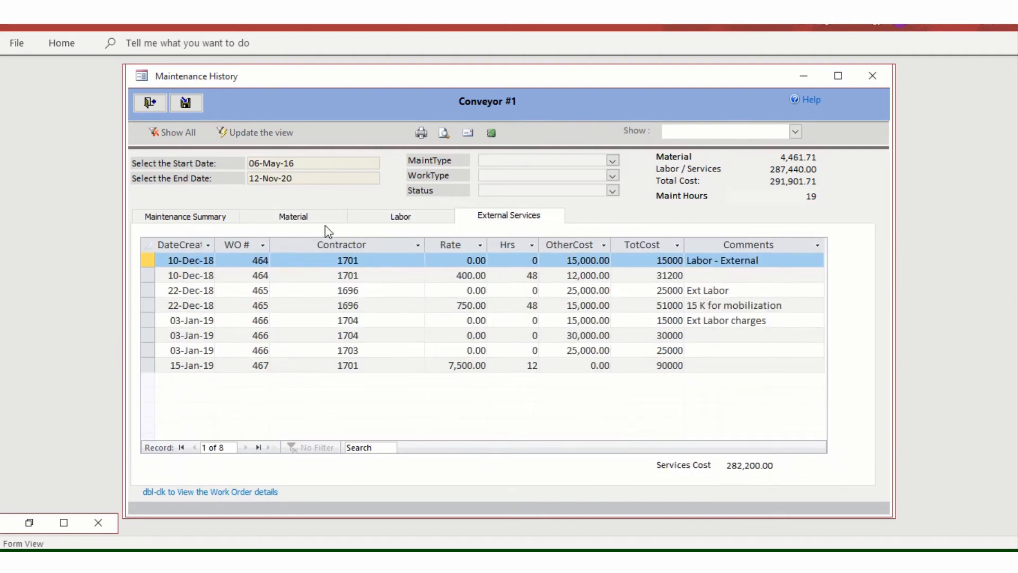
{"action": "left_click", "coordinate": [217, 222]}
{"action": "left_click", "coordinate": [150, 103]}
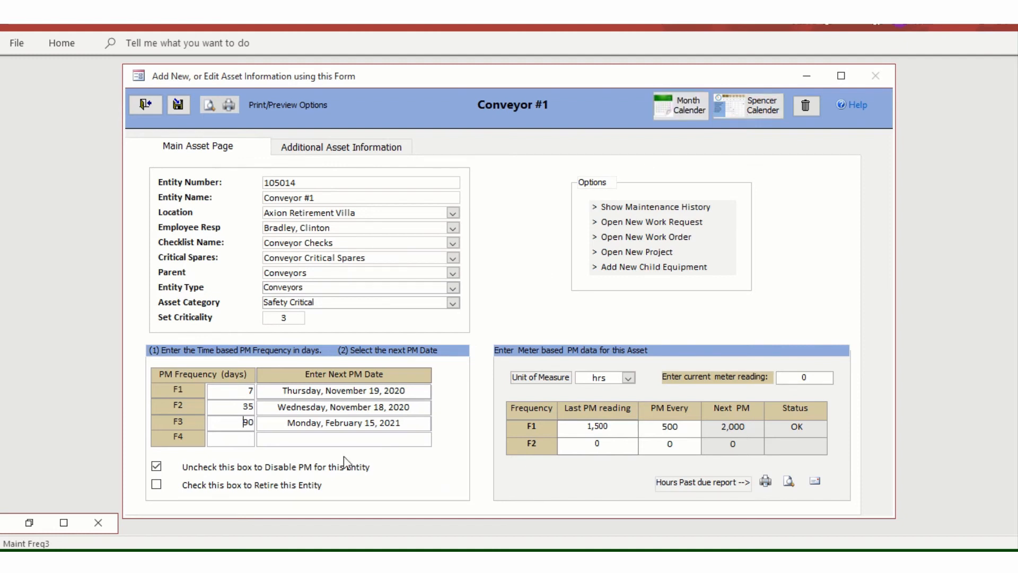
{"action": "left_click", "coordinate": [237, 439]}
{"action": "type", "text": "10000"}
{"action": "left_click_drag", "start_coordinate": [224, 439], "coordinate": [265, 437]}
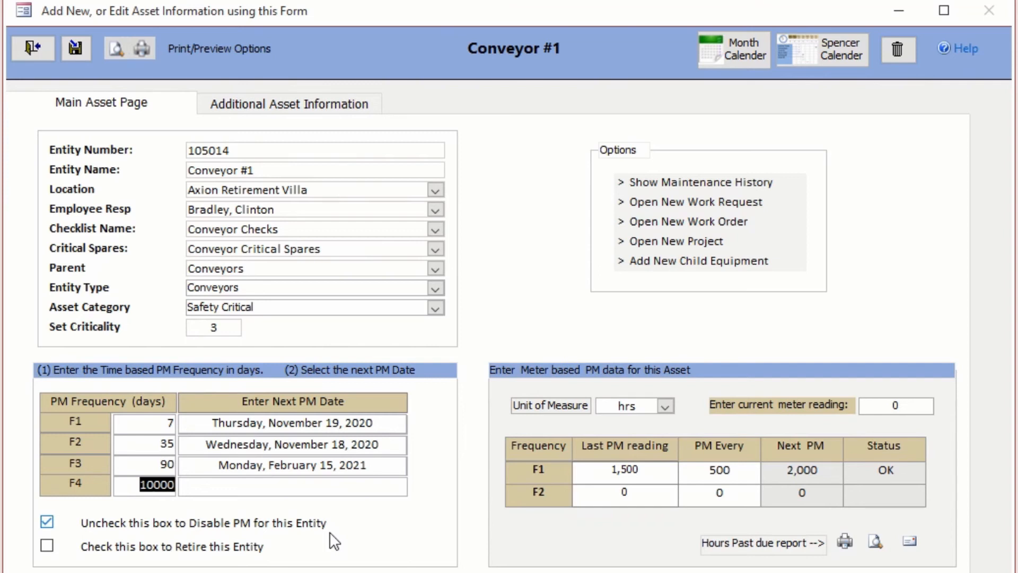
{"action": "type", "text": "365"}
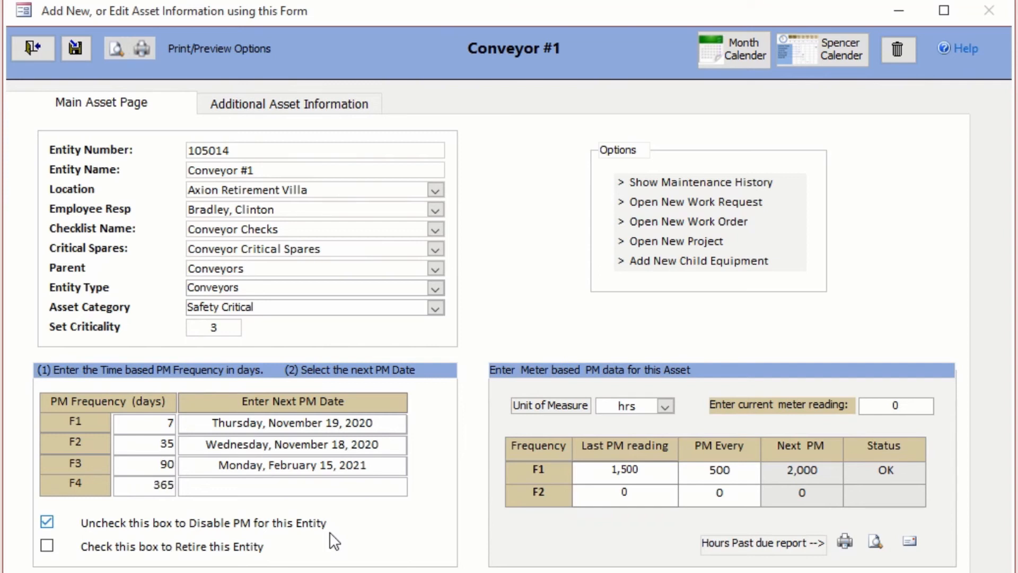
{"action": "left_click", "coordinate": [141, 465]}
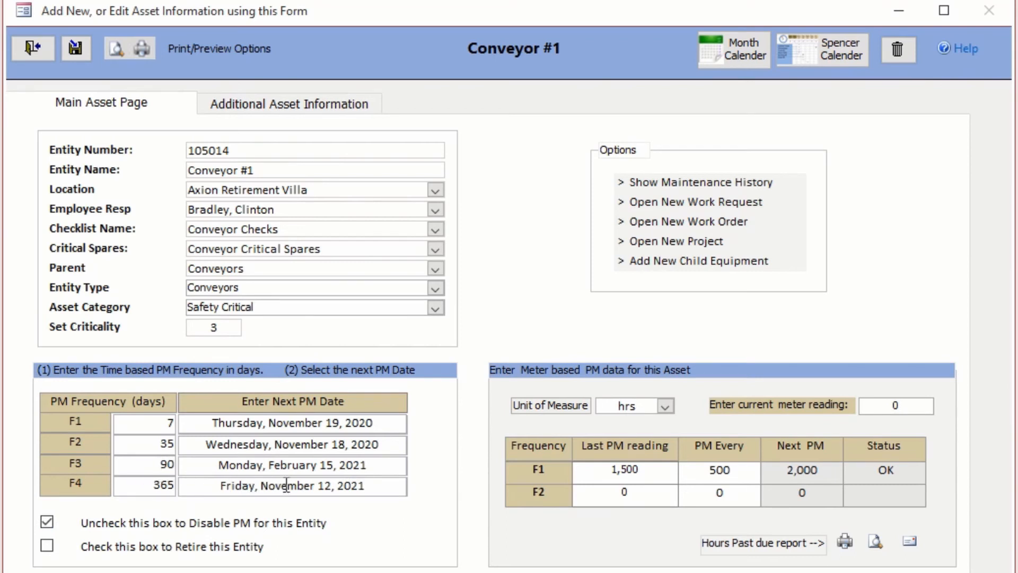
{"action": "left_click", "coordinate": [395, 486]}
{"action": "left_click", "coordinate": [418, 484]}
{"action": "left_click", "coordinate": [331, 527]}
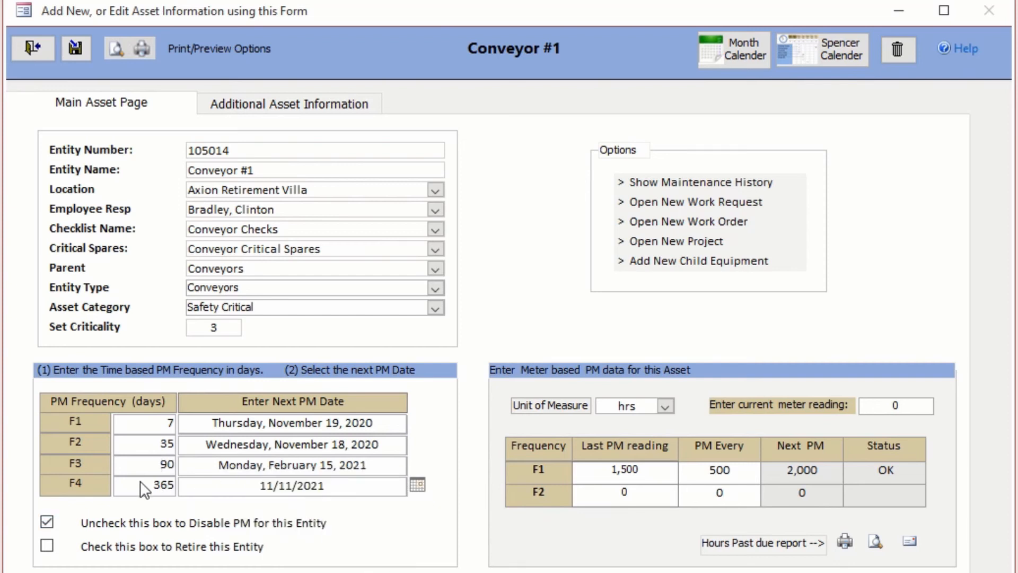
{"action": "left_click", "coordinate": [75, 49]}
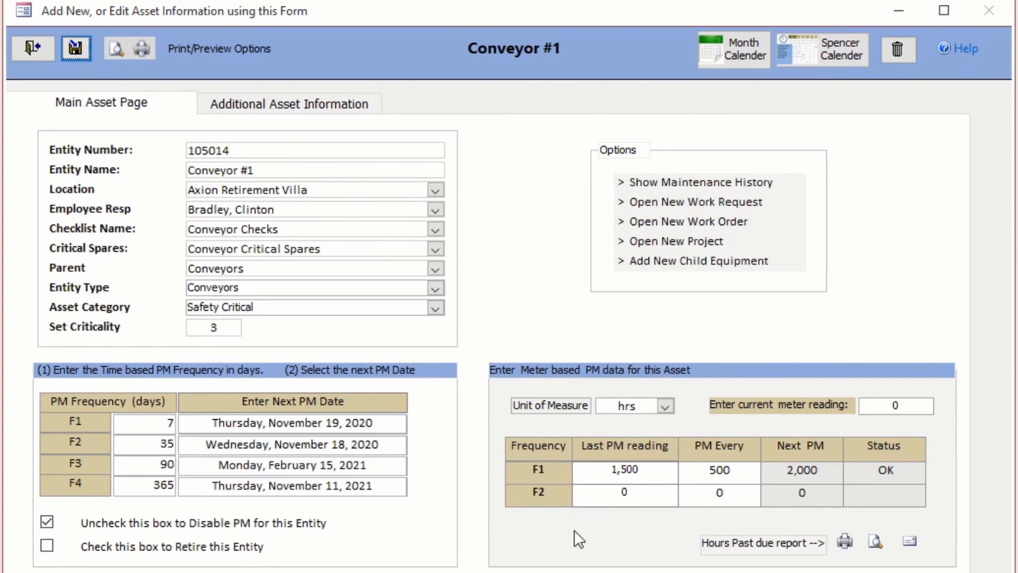
{"action": "double_click", "coordinate": [125, 484]}
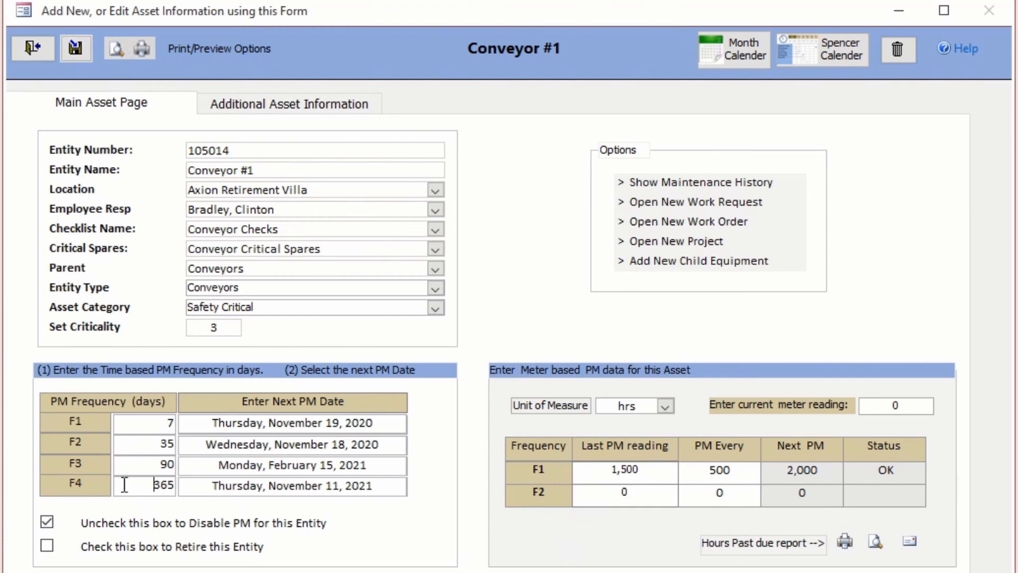
{"action": "left_click", "coordinate": [586, 359]}
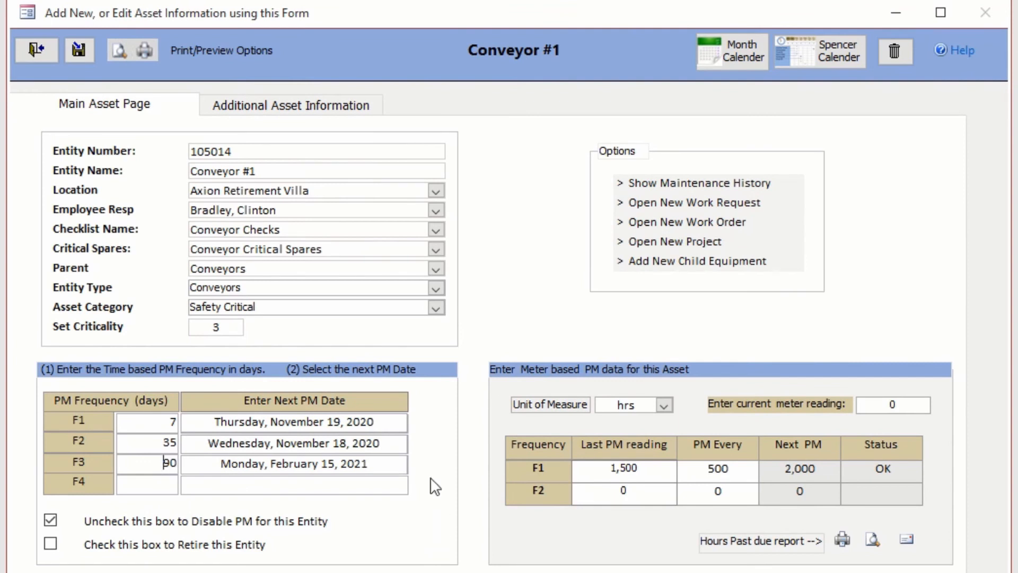
{"action": "left_click", "coordinate": [734, 51]}
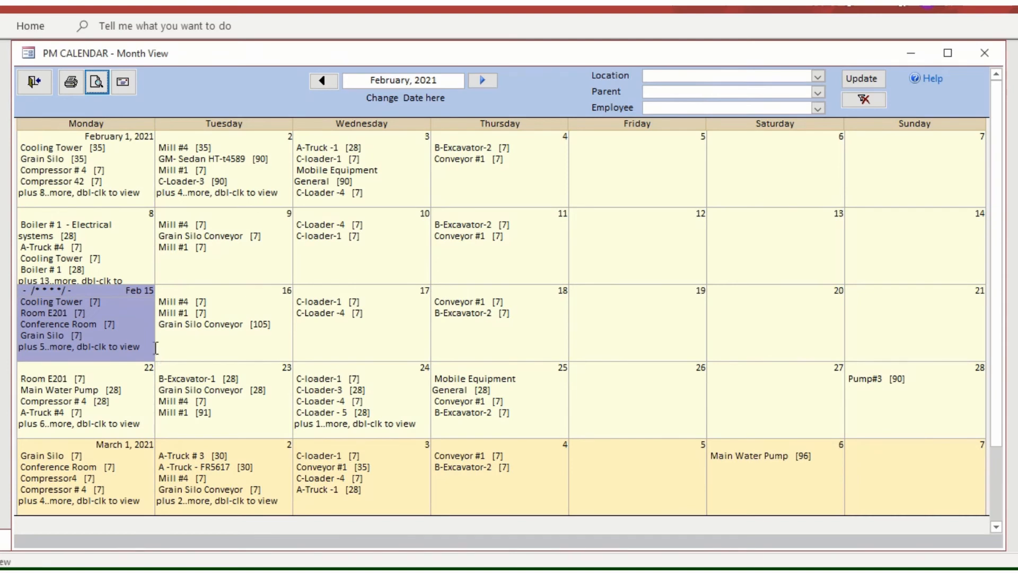
{"action": "left_click", "coordinate": [128, 313]}
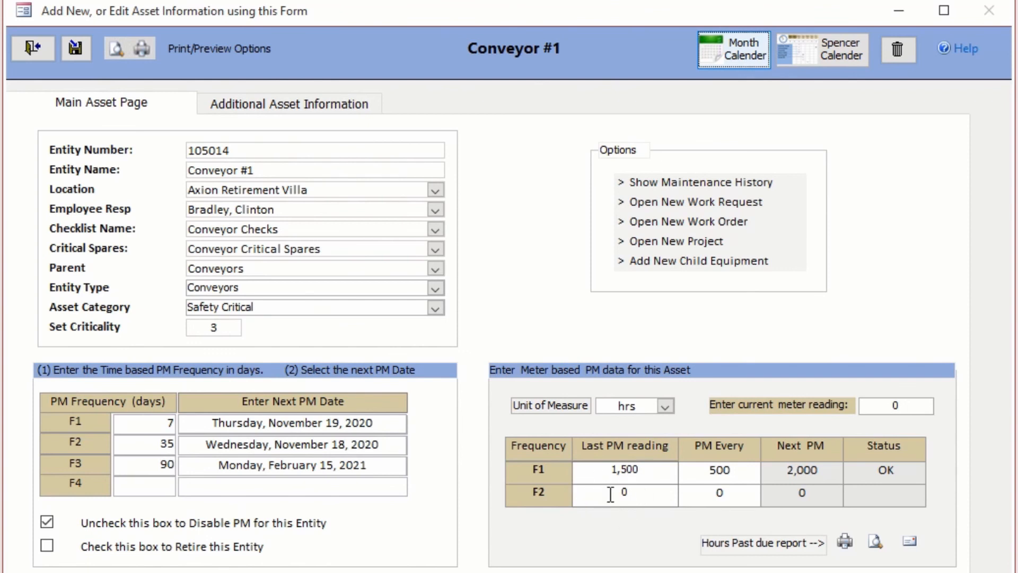
Step: Change F1's meter PM interval from 500 to 200 hrs
{"action": "left_click", "coordinate": [709, 474]}
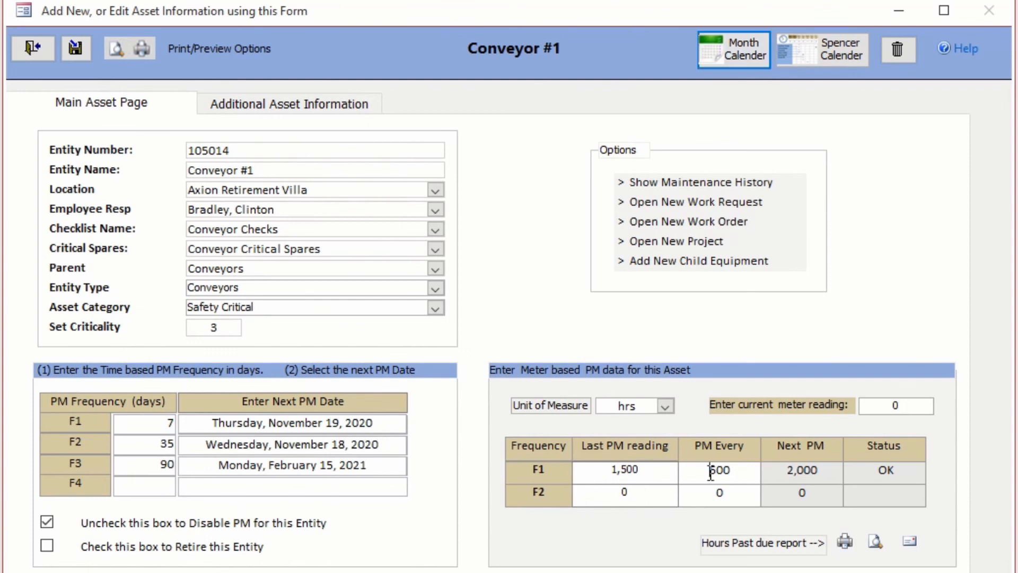
{"action": "double_click", "coordinate": [713, 471]}
{"action": "type", "text": "200"}
Step: Give F2 a last PM reading of 1,500 and a PM Every interval of 800 hrs
{"action": "double_click", "coordinate": [625, 491]}
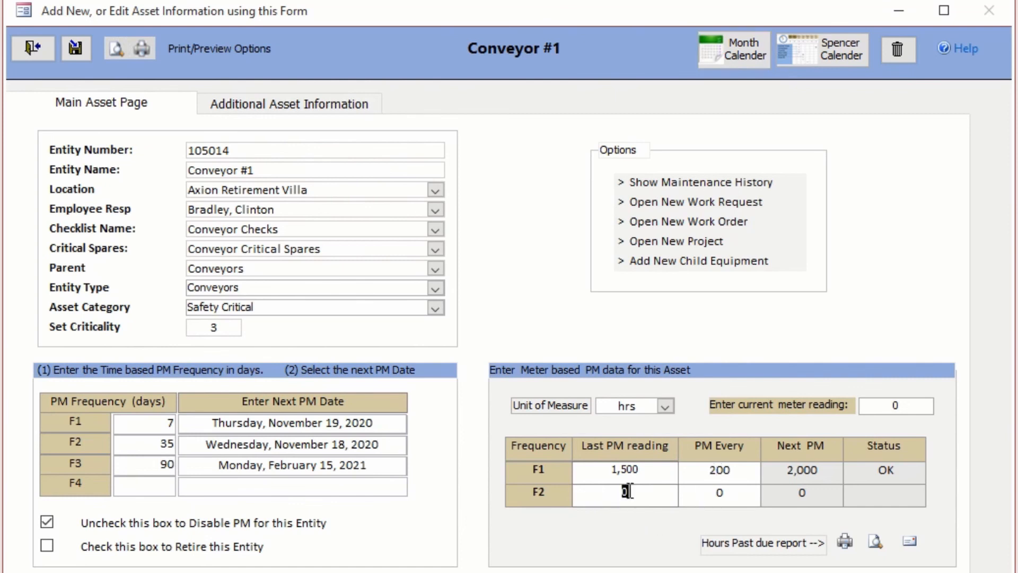
{"action": "type", "text": "1,5"}
{"action": "type", "text": "00"}
{"action": "key", "text": "Escape"}
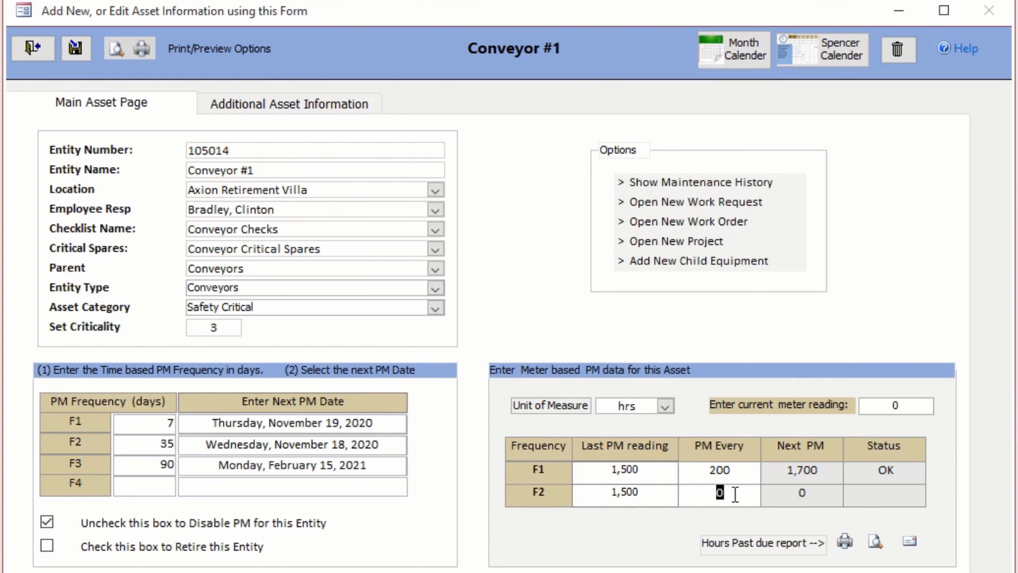
{"action": "type", "text": "800"}
{"action": "left_click", "coordinate": [594, 472]}
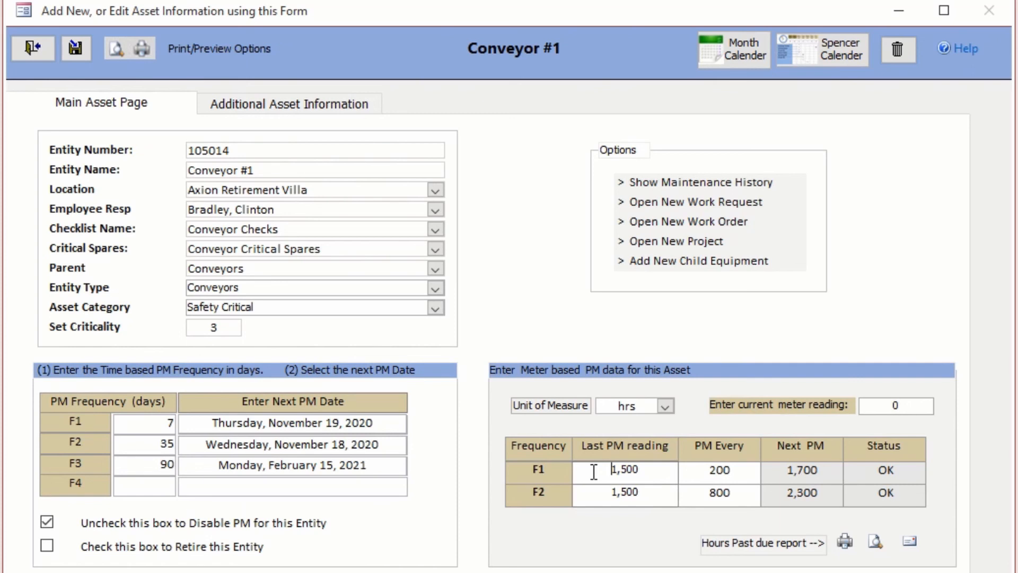